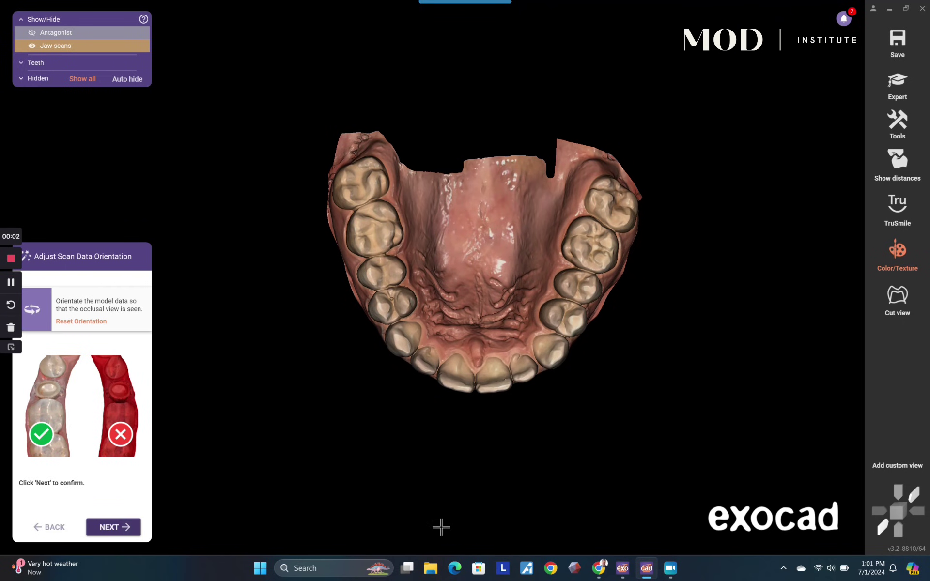
Step: Orient the upper jaw scan to an occlusal view with the front teeth facing up and confirm the orientation
right_click_drag(610, 519, 610, 519)
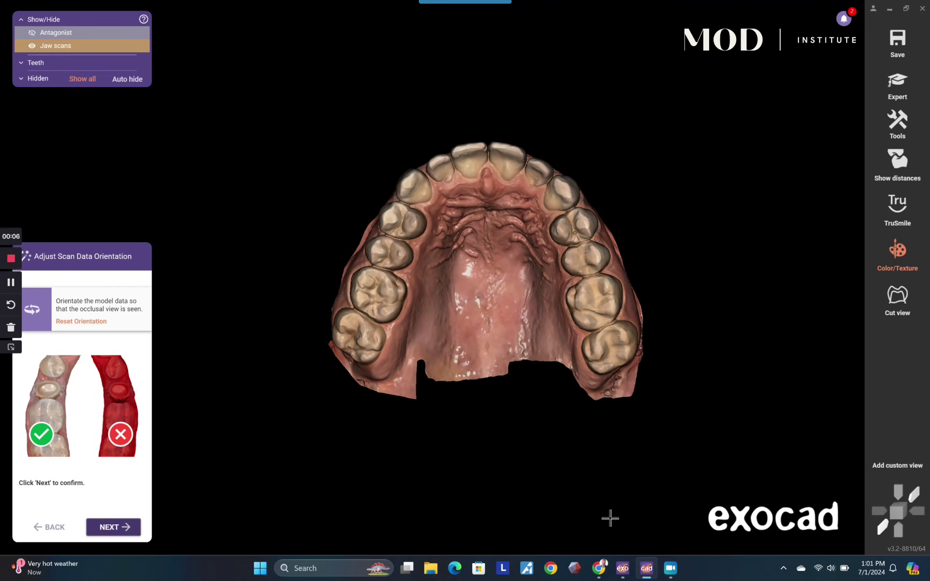
right_click_drag(475, 478, 474, 478)
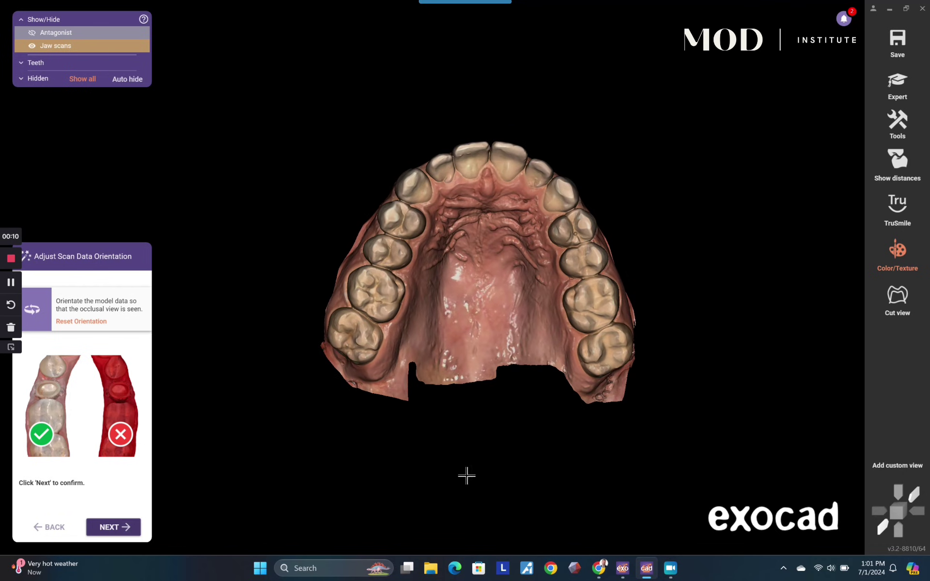
right_click_drag(227, 371, 227, 376)
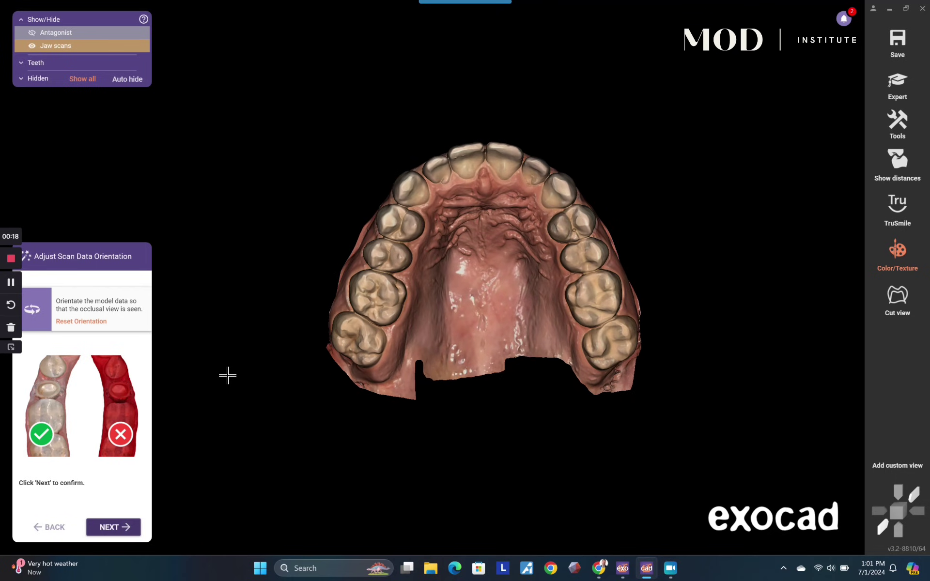
left_click(110, 531)
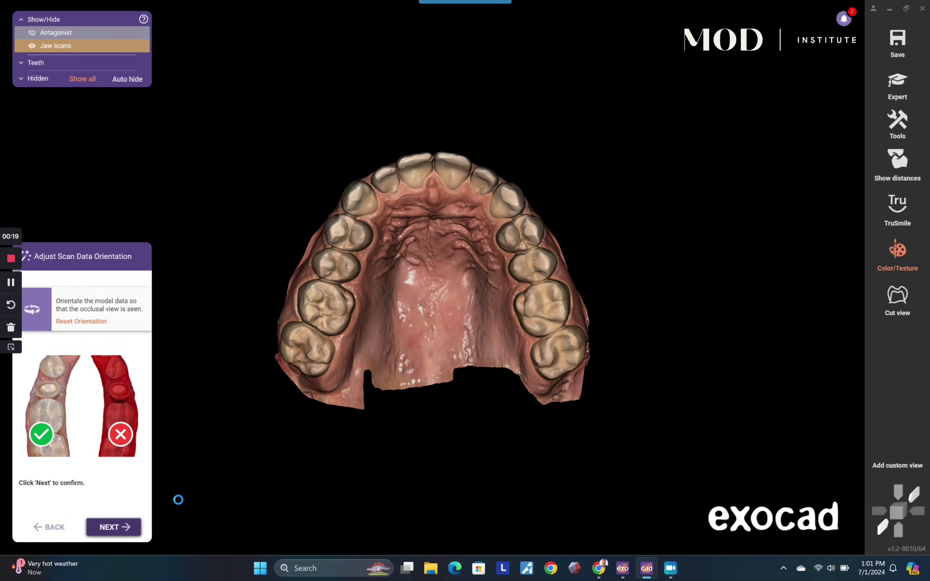
Step: Segment upper teeth 15 and 14 for the smile design by defining each tooth on the jaw scan
left_click(103, 373)
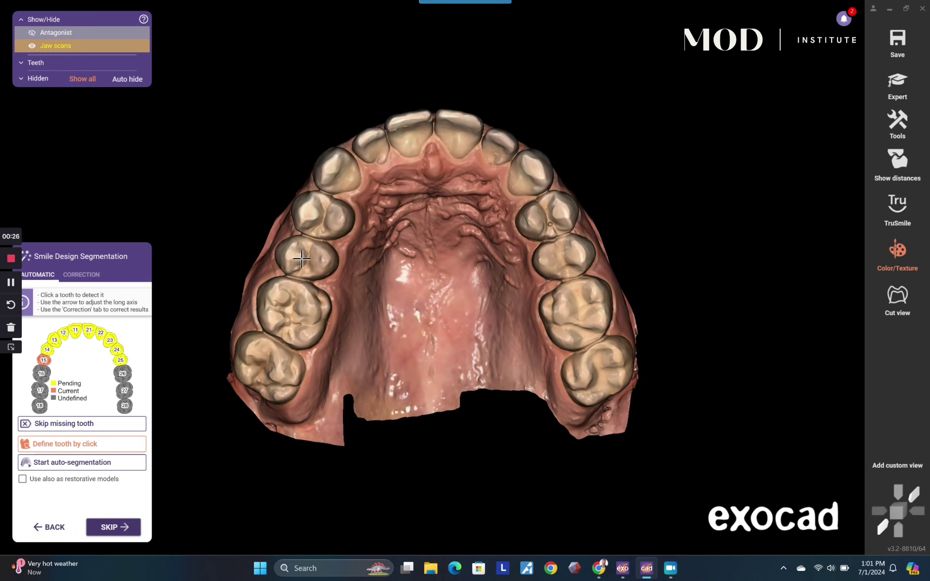
left_click(302, 259)
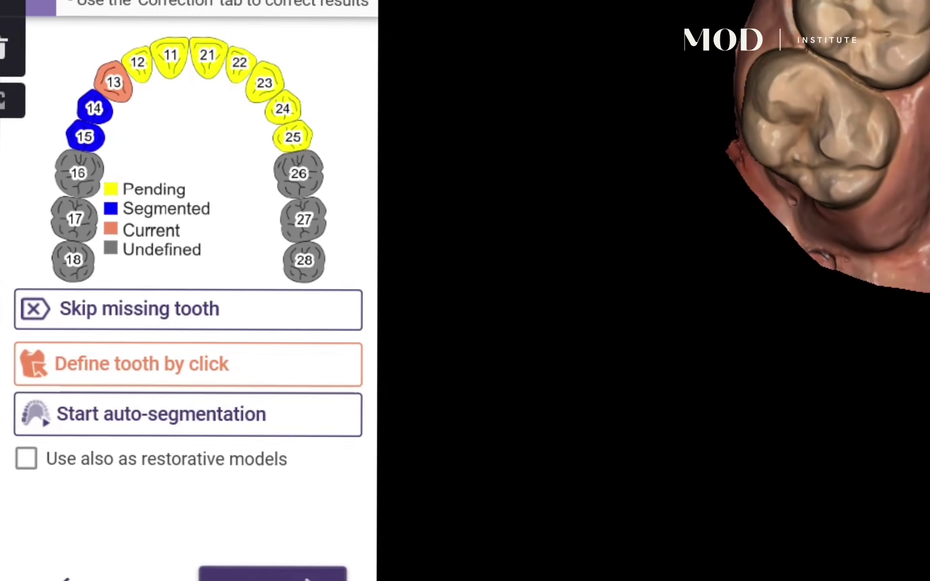
left_click(88, 580)
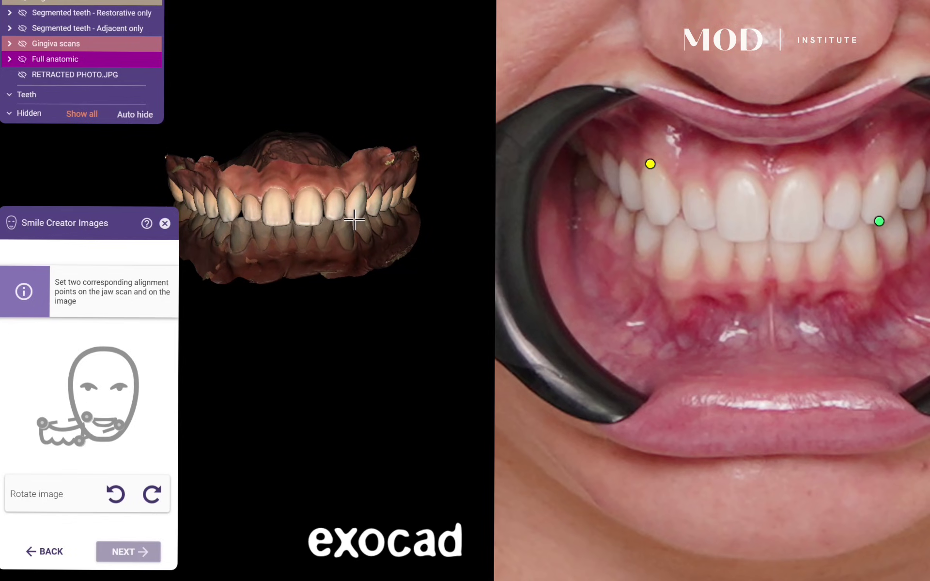
Step: Set two alignment points on the upper canines of the jaw scan to match the retracted photo and confirm the alignment
left_click(224, 188)
left_click(356, 218)
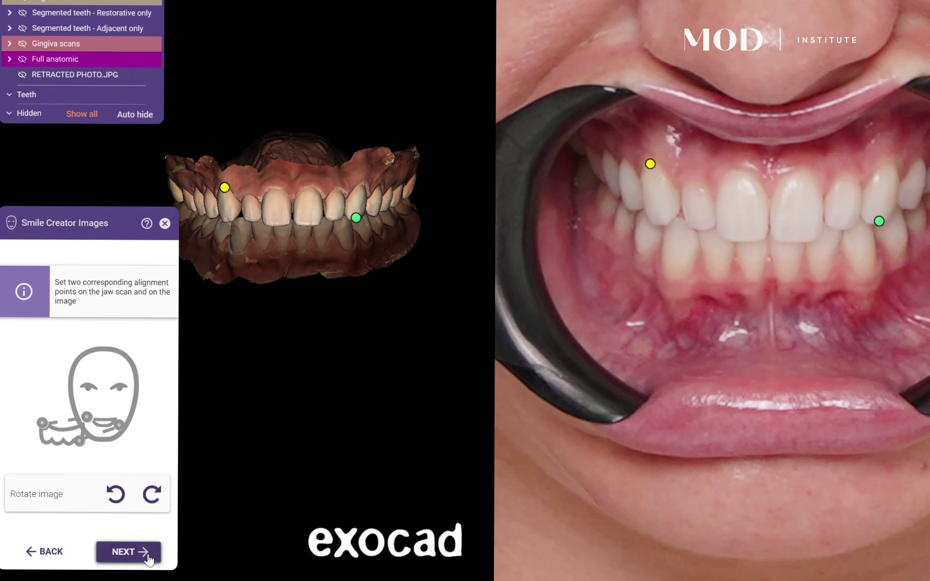
left_click(129, 552)
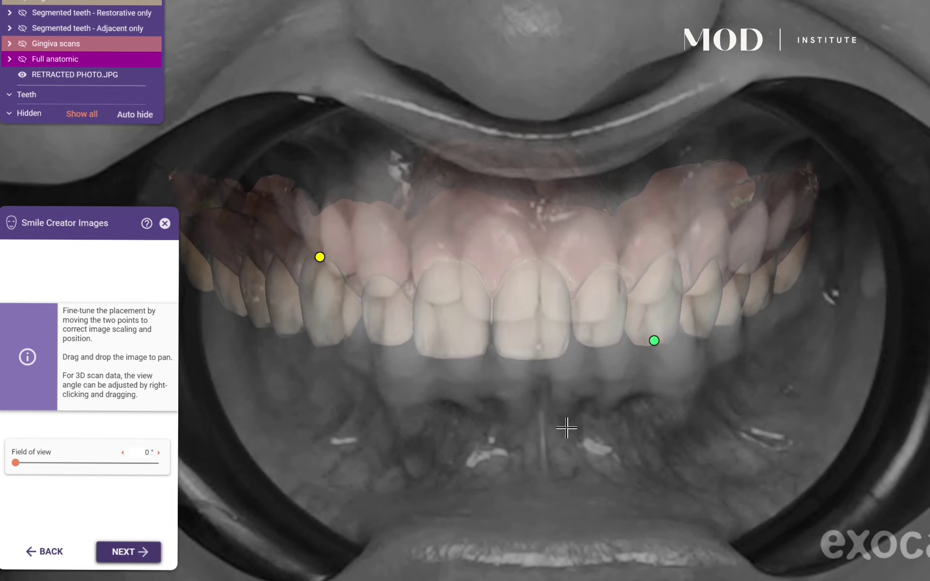
Step: Fine-tune the photo-to-scan match by adjusting the scan's view angle and both canine alignment points until the tooth outlines overlap
left_click_drag(480, 445, 431, 483)
scroll(472, 471, "down", 3)
middle_click_drag(480, 474, 547, 355)
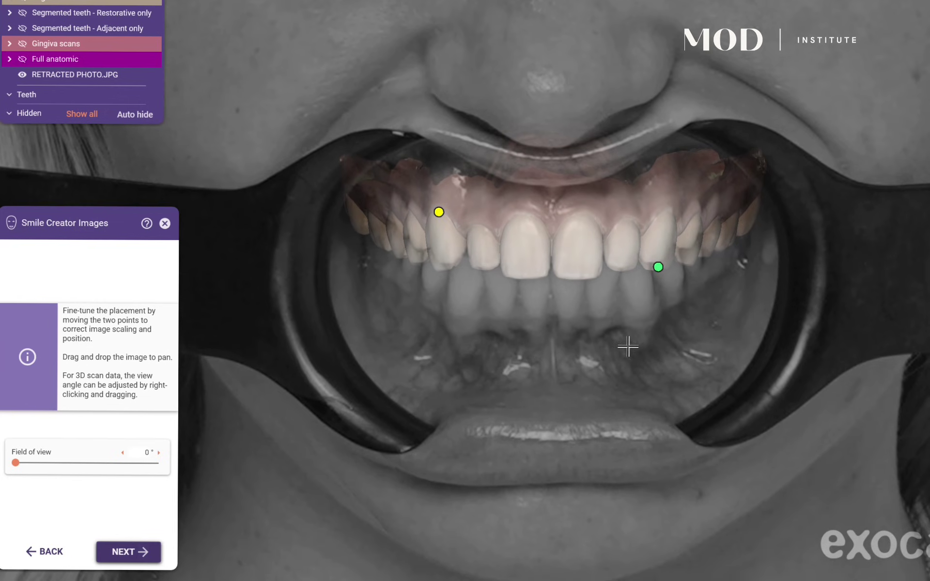
middle_click(534, 246)
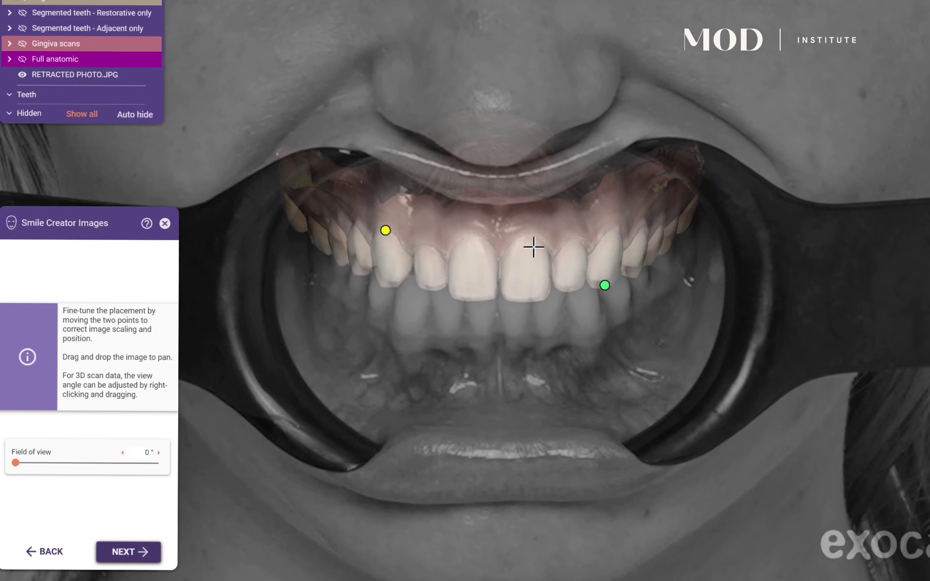
right_click_drag(534, 247, 534, 247)
left_click_drag(384, 229, 381, 232)
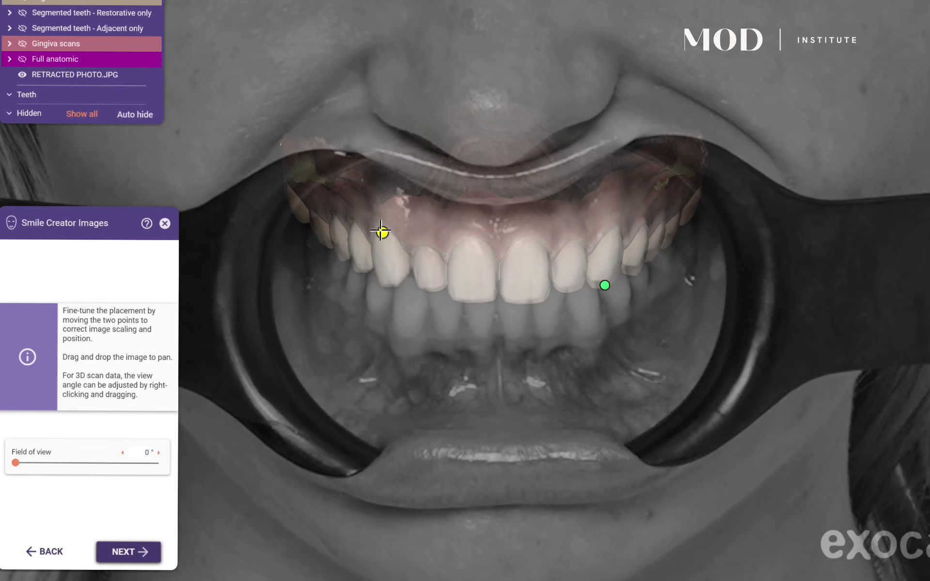
left_click_drag(605, 285, 603, 290)
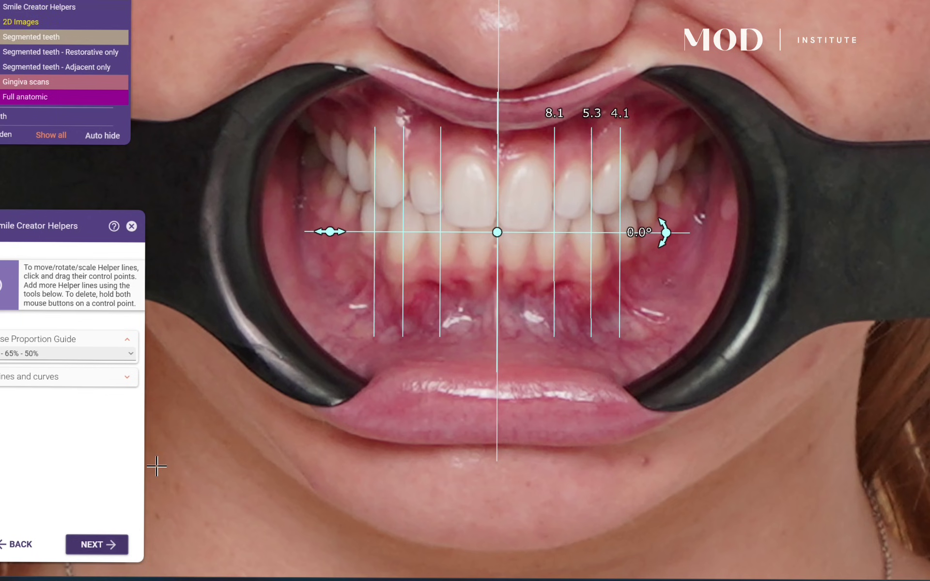
Step: Widen the proportion guide on the retracted photo to 8.4, 5.5 and 4.2 and continue to smile modelling
left_click_drag(330, 231, 325, 232)
left_click(98, 544)
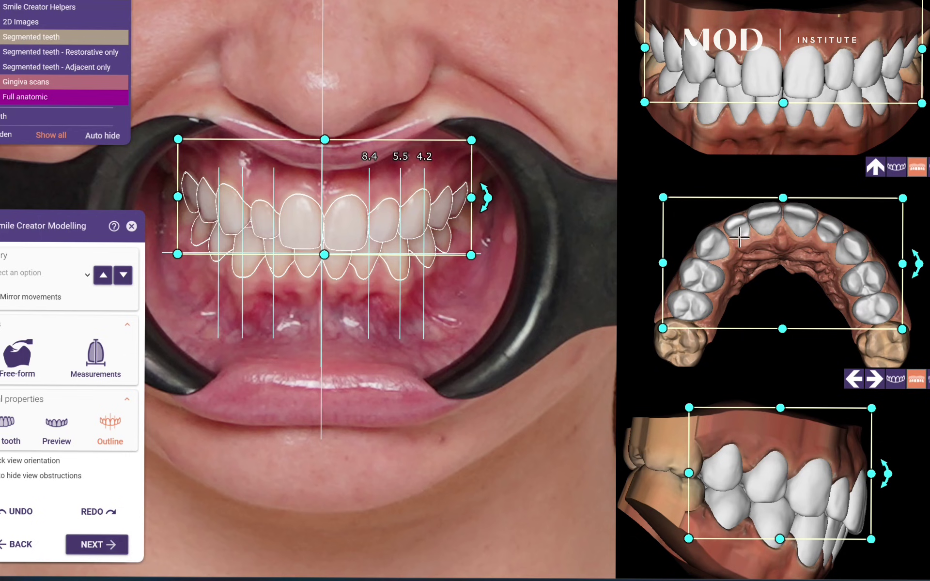
Step: Enlarge the upper right lateral incisor slightly and shift it distally in the occlusal view
left_click(732, 224)
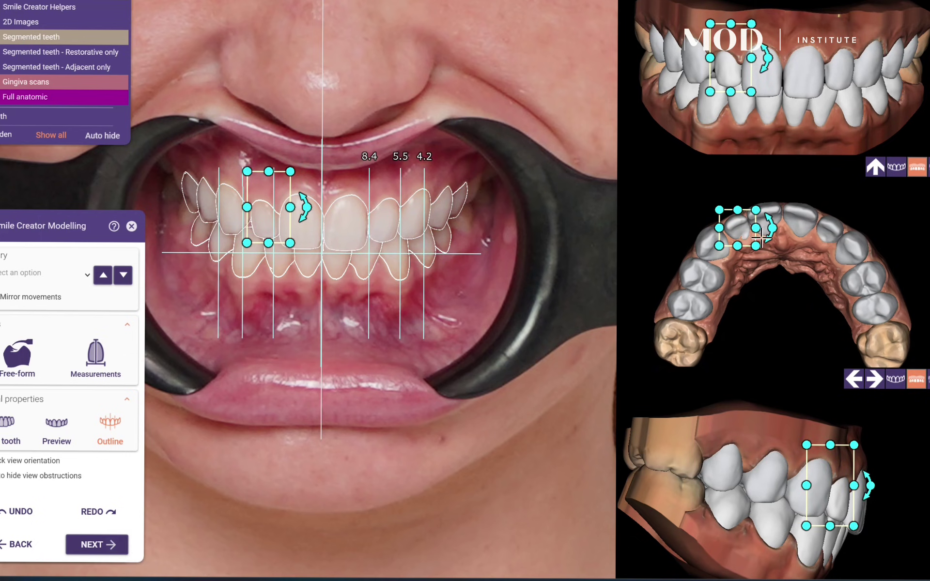
left_click_drag(757, 228, 759, 229)
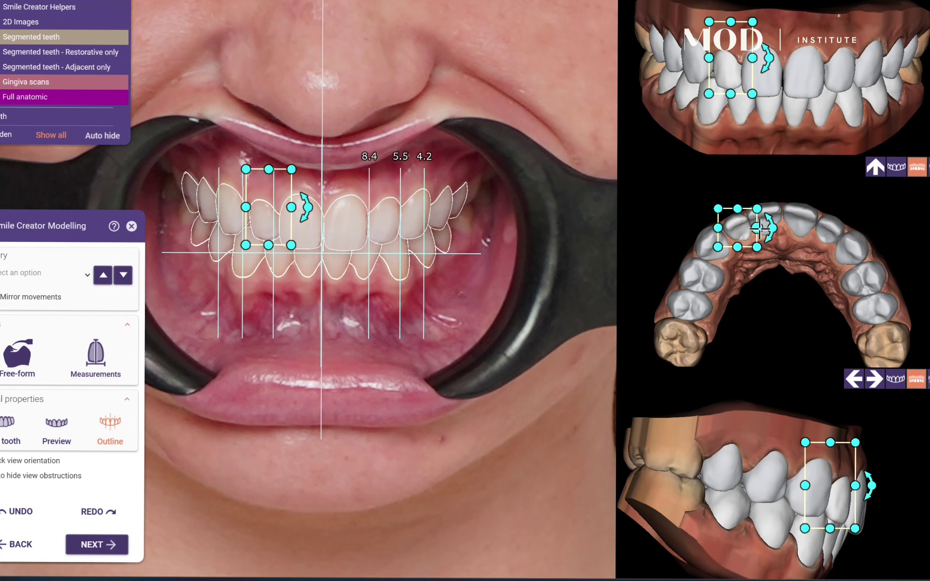
scroll(759, 228, "up", 1)
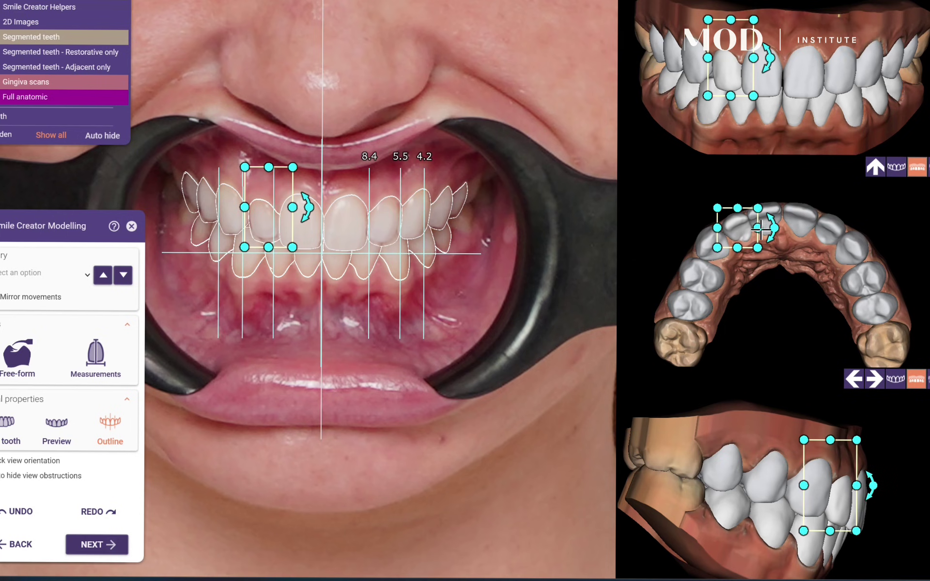
left_click_drag(738, 232, 737, 232)
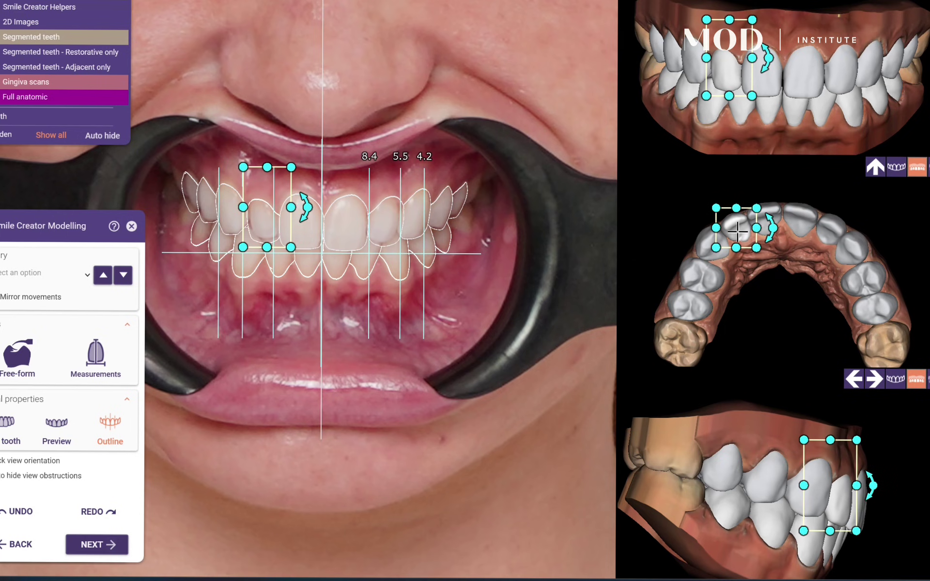
Step: Adjust the upper right central incisor and shift the complete upper tooth setup palatally in the occlusal view
left_click(773, 225)
left_click_drag(772, 225, 772, 225)
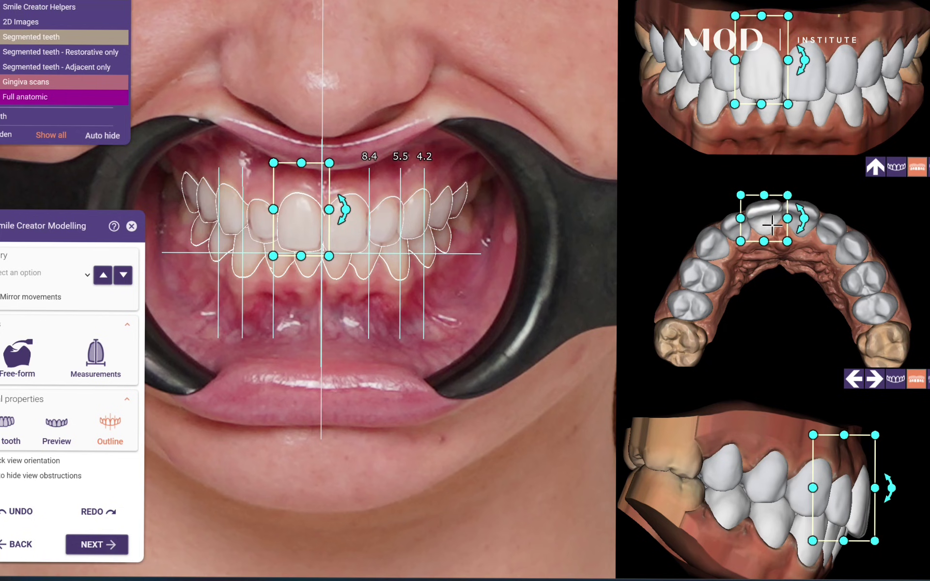
left_click(797, 314)
left_click_drag(662, 200, 883, 381)
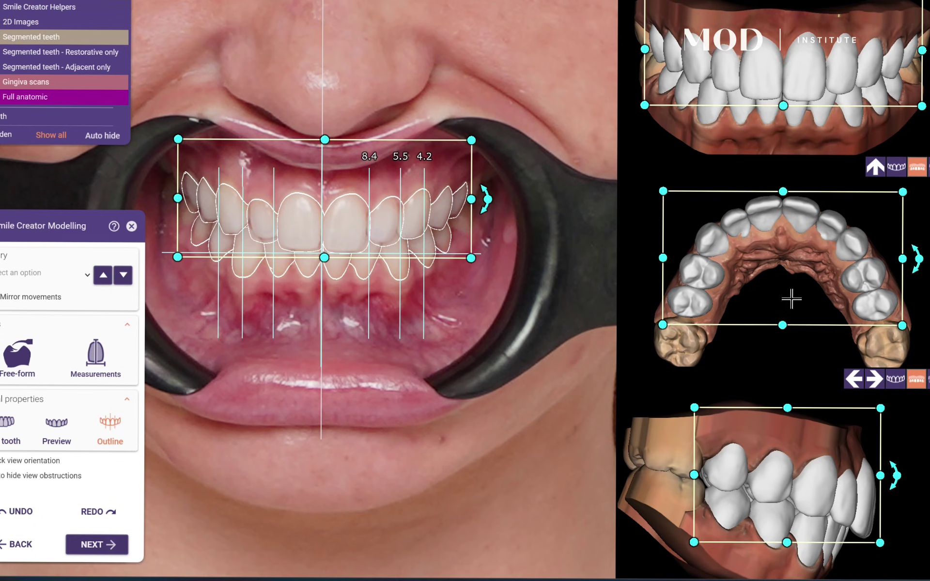
left_click_drag(792, 299, 792, 306)
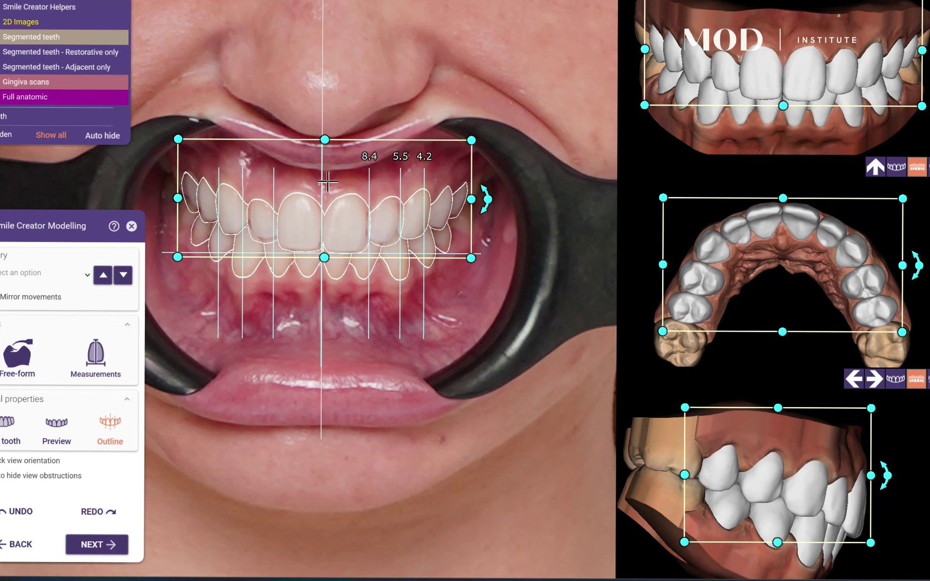
Step: Show the tooth measurements and check the upper left central incisor's proportions against the retracted photo
scroll(328, 181, "up", 2)
left_click(96, 358)
left_click(364, 234)
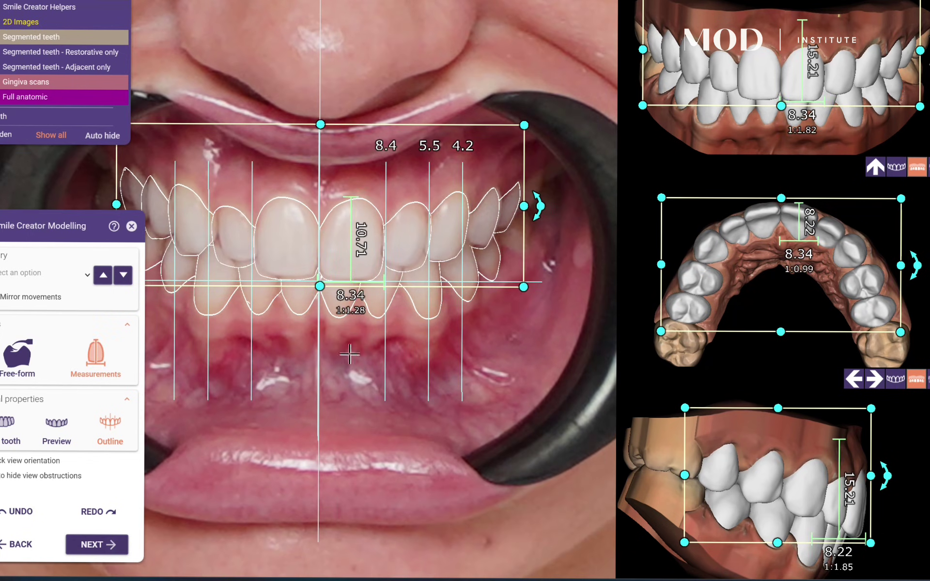
scroll(414, 382, "down", 2)
middle_click_drag(428, 500, 435, 450)
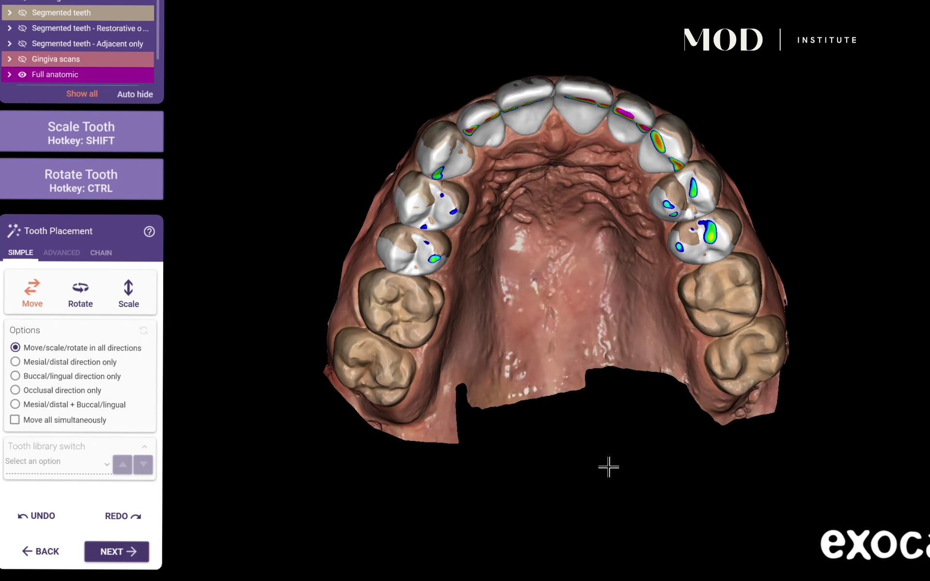
Step: Move the upper left premolars, canine and incisors slightly outward, one tooth at a time, in all directions mode
scroll(771, 290, "up", 2)
middle_click_drag(773, 291, 761, 311)
left_click_drag(769, 312, 777, 303)
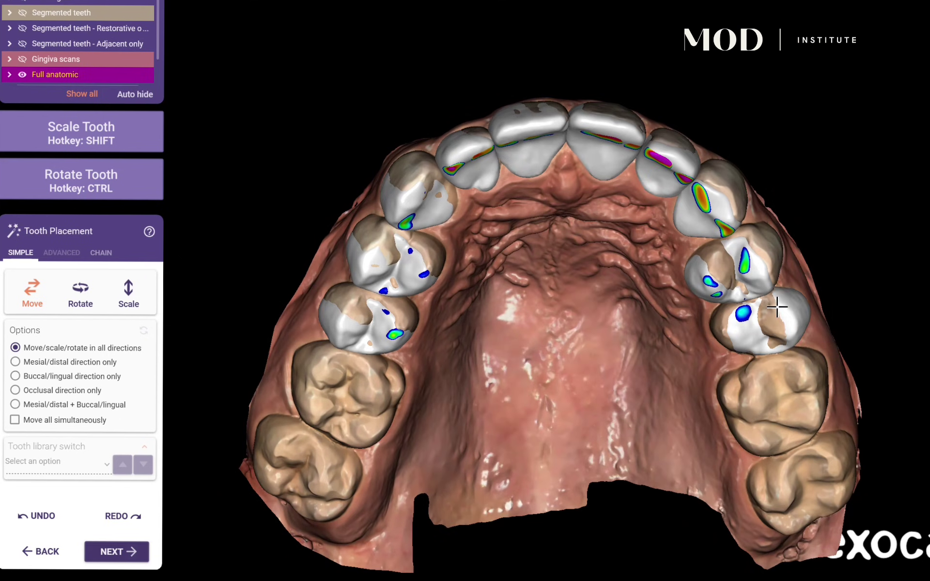
left_click_drag(749, 271, 756, 268)
left_click_drag(710, 218, 717, 208)
left_click_drag(664, 179, 614, 161)
Step: Move the upper right incisors, canine and premolars slightly forward, one tooth at a time
left_click_drag(547, 166, 543, 156)
left_click_drag(482, 178, 482, 170)
left_click_drag(436, 209, 433, 201)
left_click_drag(416, 271, 409, 261)
left_click_drag(379, 334, 375, 328)
Step: Scale the upper right and upper left canines individually in the tooth placement
right_click_drag(475, 320, 605, 249)
right_click_drag(511, 188, 492, 228)
scroll(438, 191, "up", 3)
left_click_drag(415, 182, 408, 155, "shift")
left_click_drag(731, 207, 756, 193, "shift")
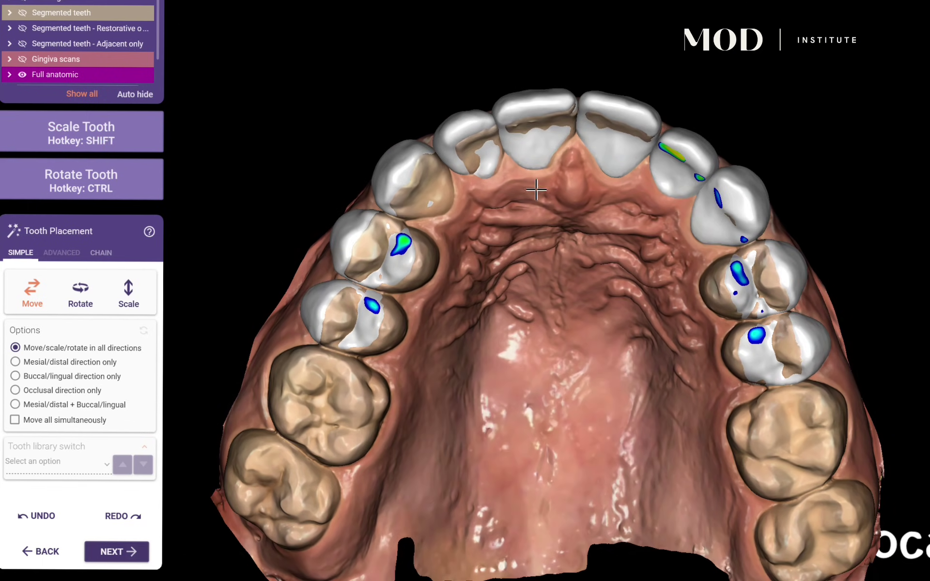
Step: Scale the two upper central incisors individually to refine how they cover the scanned teeth
key("shift")
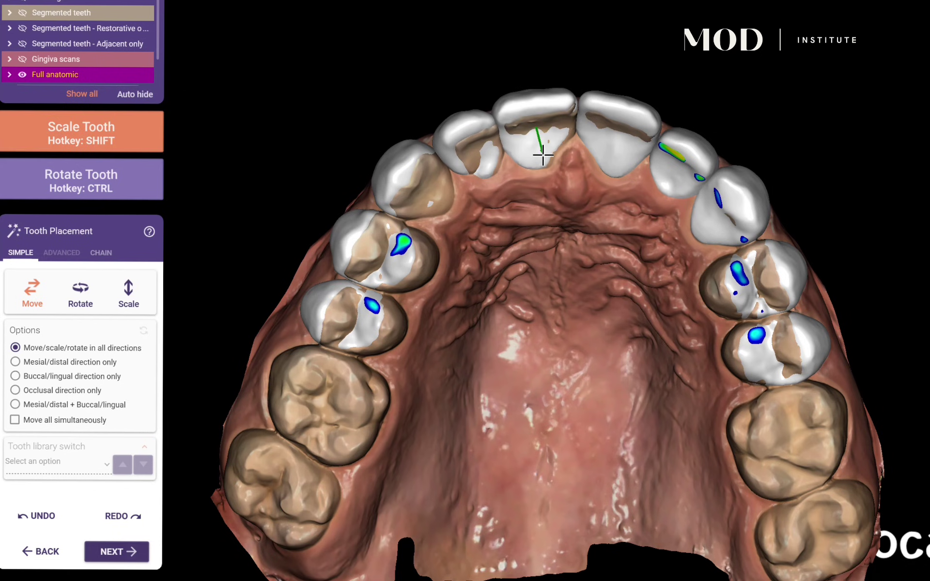
left_click_drag(543, 155, 544, 159, "shift")
left_click_drag(601, 140, 606, 166, "shift")
left_click_drag(552, 158, 557, 106, "shift")
Step: Examine the upper tooth arrangement from the front and occlusal sides and compare it with the smile photo
right_click_drag(613, 109, 595, 309)
right_click_drag(519, 198, 661, 326)
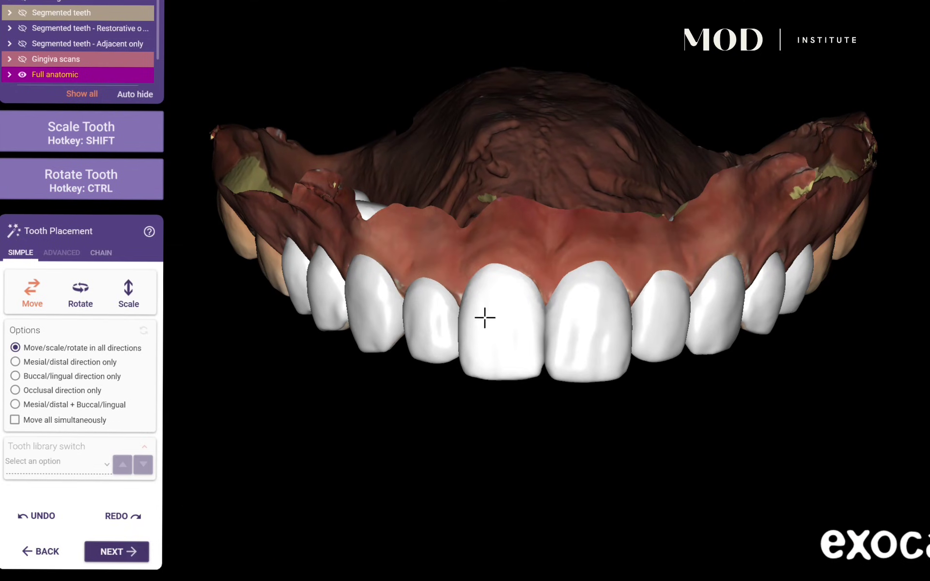
scroll(586, 297, "down", 2)
right_click_drag(619, 354, 592, 286)
scroll(408, 172, "up", 2)
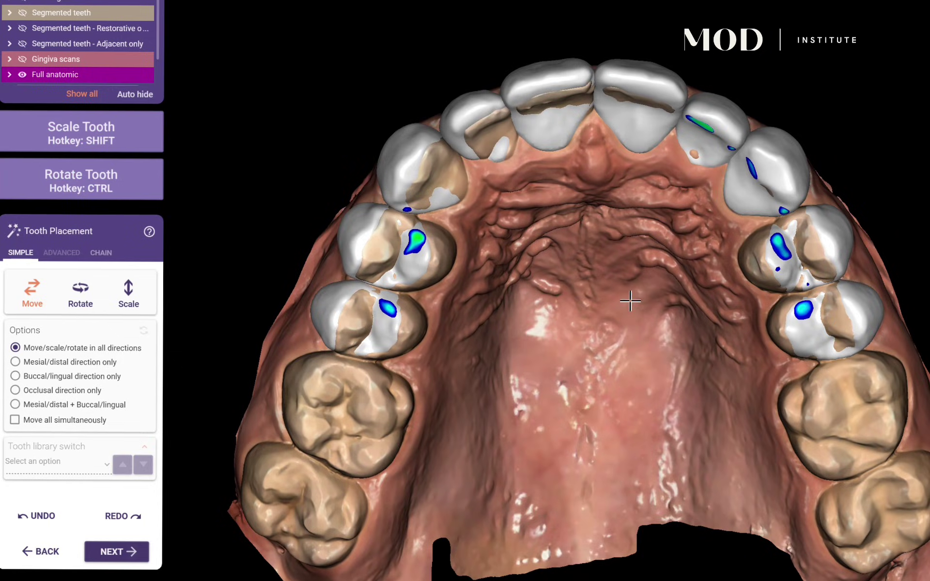
scroll(631, 301, "down", 2)
right_click_drag(632, 301, 647, 356)
middle_click_drag(648, 355, 661, 216)
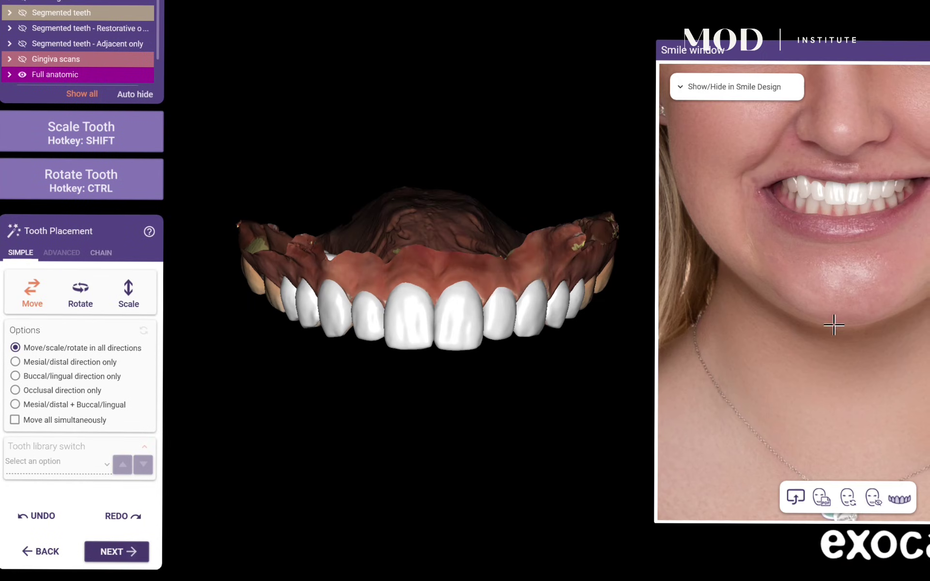
scroll(856, 369, "up", 2)
scroll(451, 376, "up", 1)
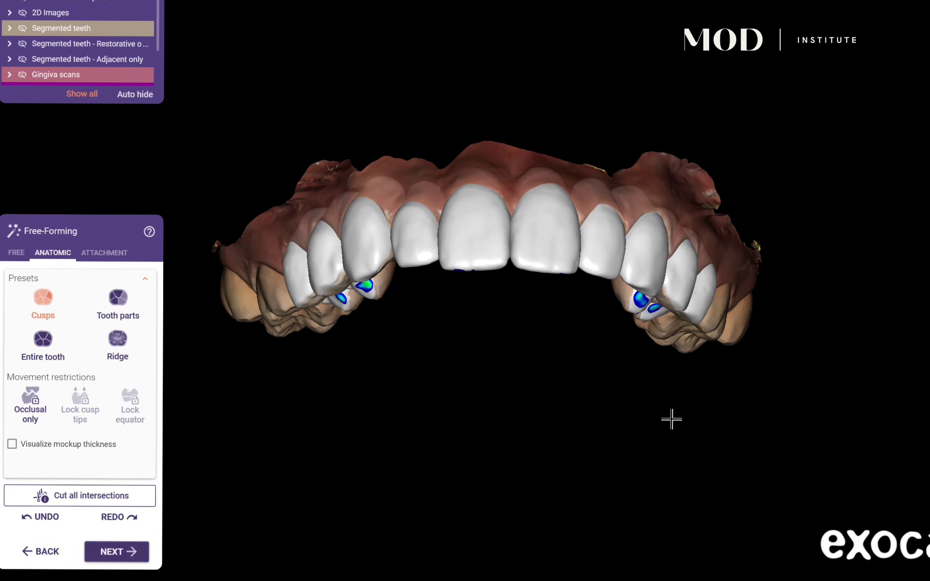
Step: Set anatomic free-forming to work on tooth parts and inspect the upper front teeth from the facial side
right_click_drag(486, 319, 490, 385)
middle_click_drag(524, 488, 581, 458)
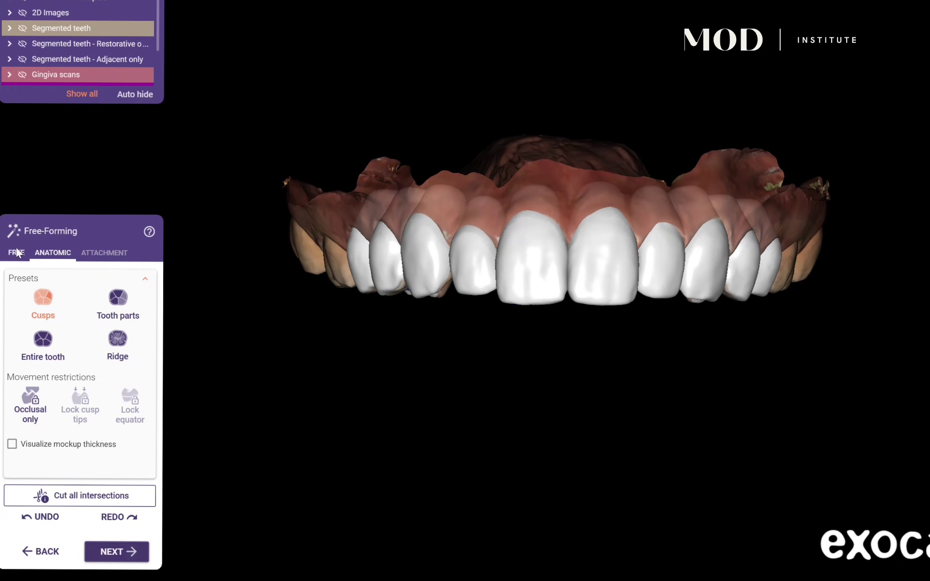
left_click(17, 253)
scroll(627, 316, "up", 2)
right_click_drag(497, 307, 365, 395)
left_click(62, 257)
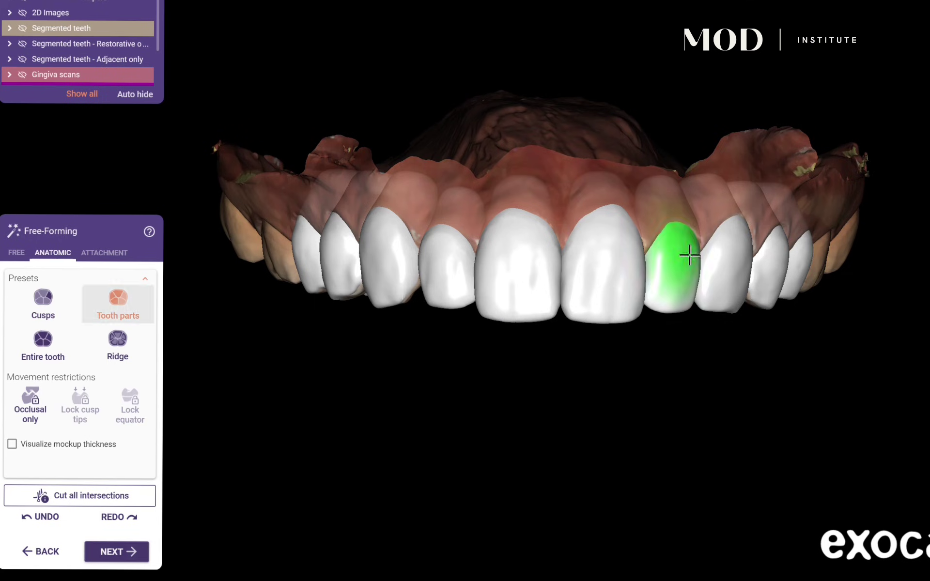
scroll(688, 259, "up", 3)
scroll(530, 368, "down", 3)
middle_click_drag(567, 412, 668, 387)
scroll(253, 468, "down", 2)
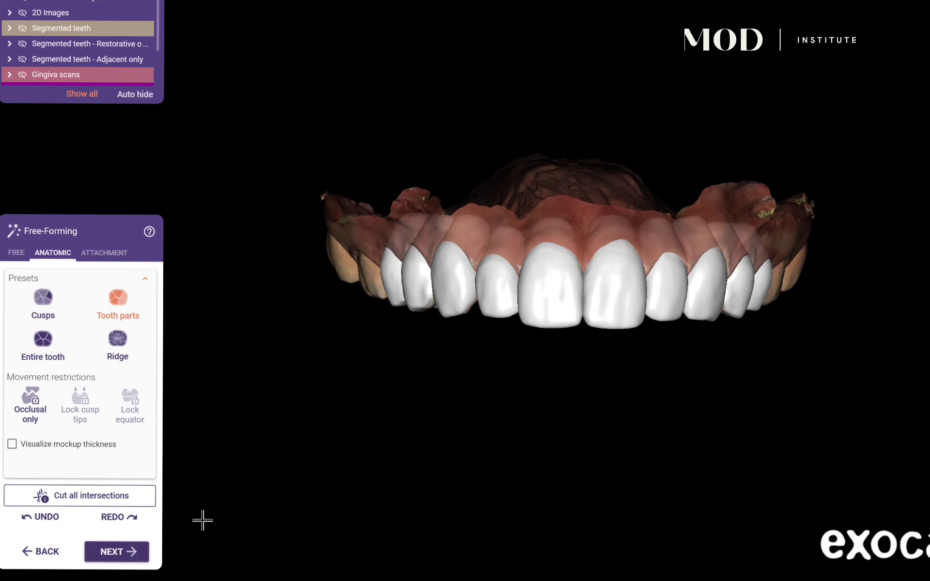
Step: Visualize the mockup thickness with a 0.3 mm minimum and set the free Add/Remove brush to its largest size
left_click(12, 444)
left_click(16, 253)
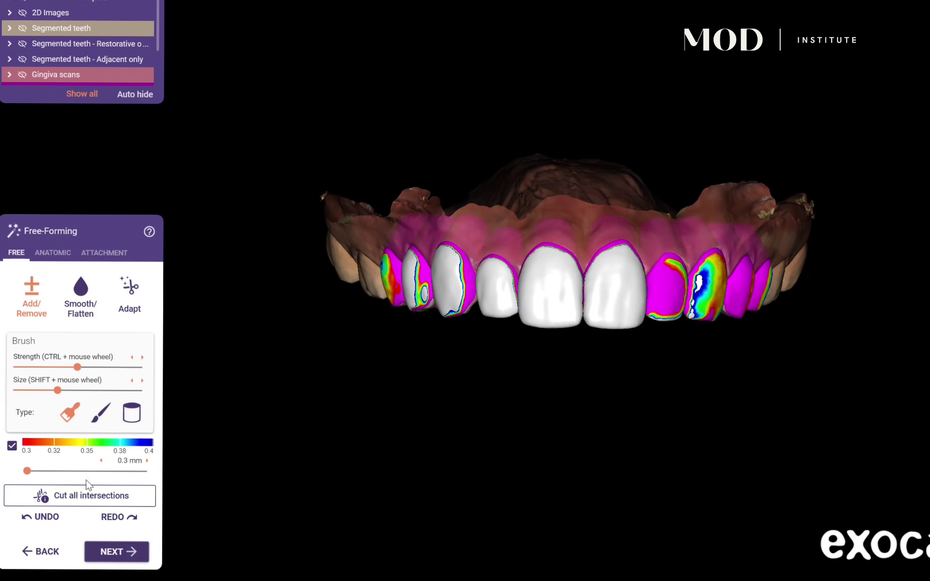
left_click(141, 391)
Step: Add material to the facial surfaces of the upper teeth where the thickness map marks the mockup as too thin
right_click_drag(508, 458, 666, 461)
scroll(580, 340, "up", 2)
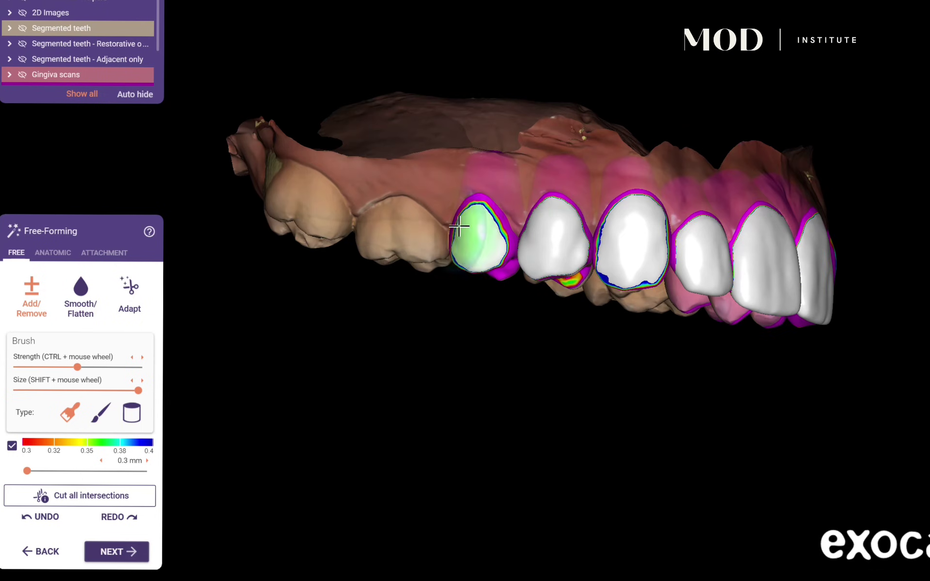
right_click_drag(458, 226, 432, 304)
mouse_move(595, 262)
right_mouse_down()
mouse_move(619, 313)
mouse_move(619, 295)
right_mouse_up()
left_click(619, 295)
scroll(617, 295, "up", 3)
right_click(615, 295)
mouse_move(614, 295)
left_mouse_down()
mouse_move(617, 213)
mouse_move(735, 288)
left_mouse_up()
scroll(625, 353, "down", 3)
mouse_move(694, 308)
right_mouse_down()
mouse_move(631, 434)
mouse_move(684, 326)
right_mouse_up()
scroll(684, 326, "up", 2)
right_click_drag(545, 405, 419, 355)
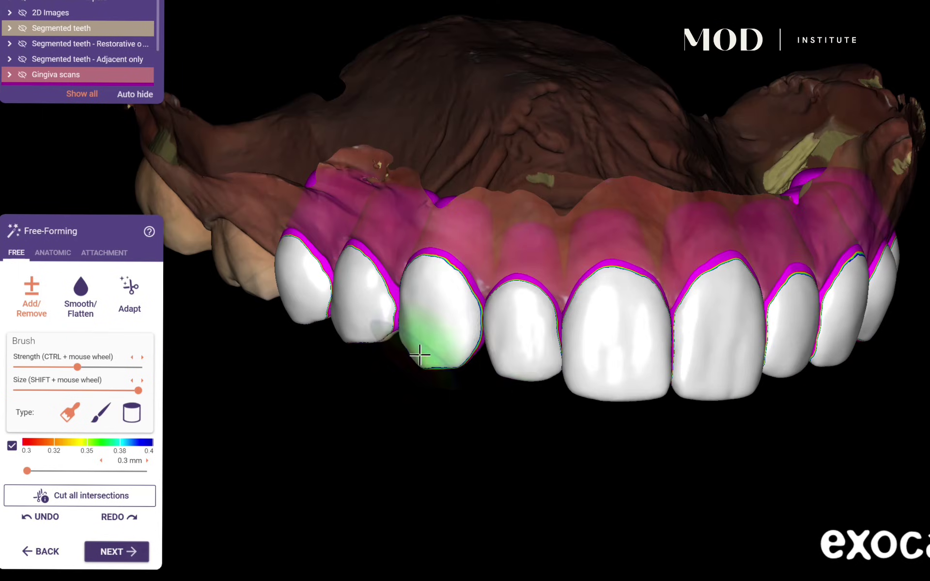
Step: Check the mockup from the occlusal side and reshape the upper front teeth with anatomic tooth-part free-forming
right_click_drag(474, 339, 675, 239)
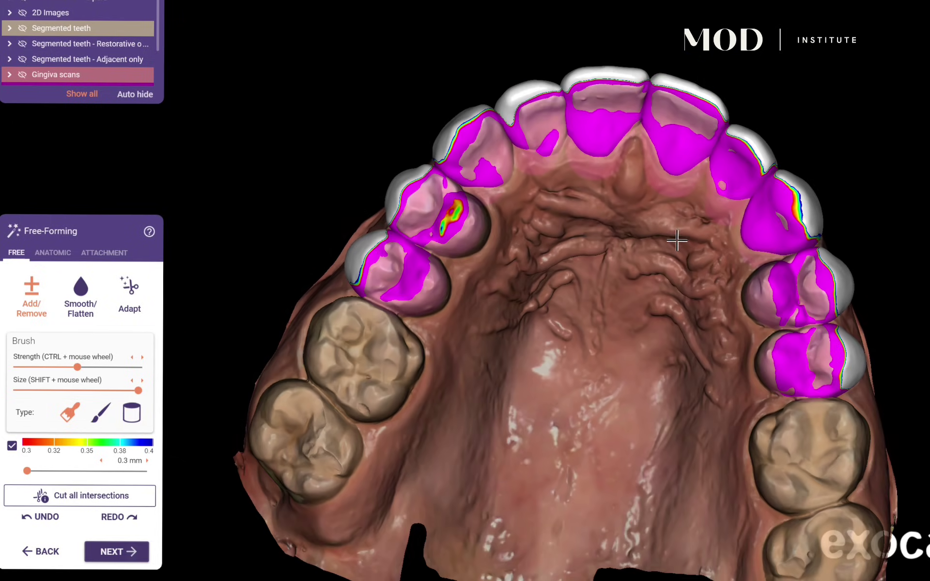
right_click_drag(780, 263, 517, 129)
left_click(53, 252)
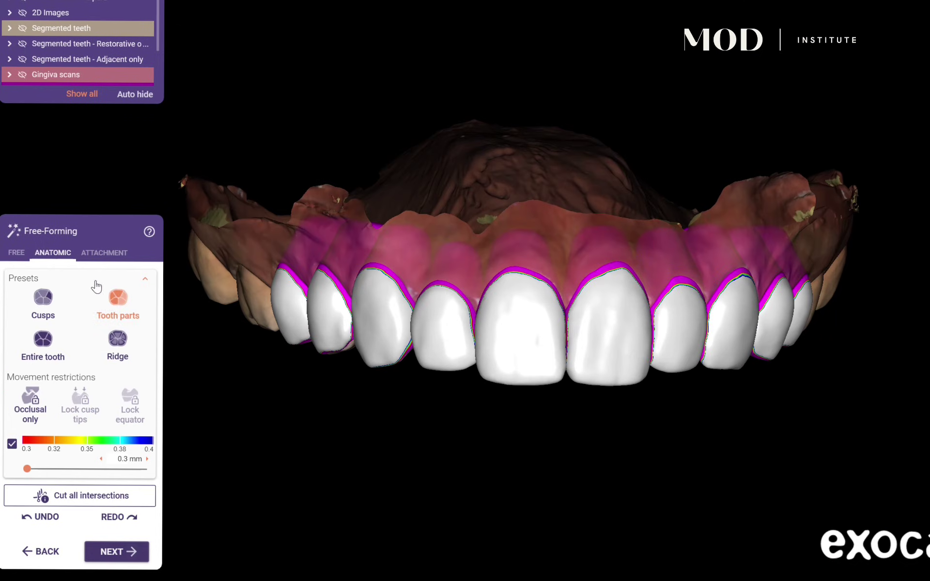
right_click_drag(421, 242, 590, 208)
scroll(590, 208, "up", 4)
middle_click(833, 233)
right_click_drag(535, 272, 431, 253)
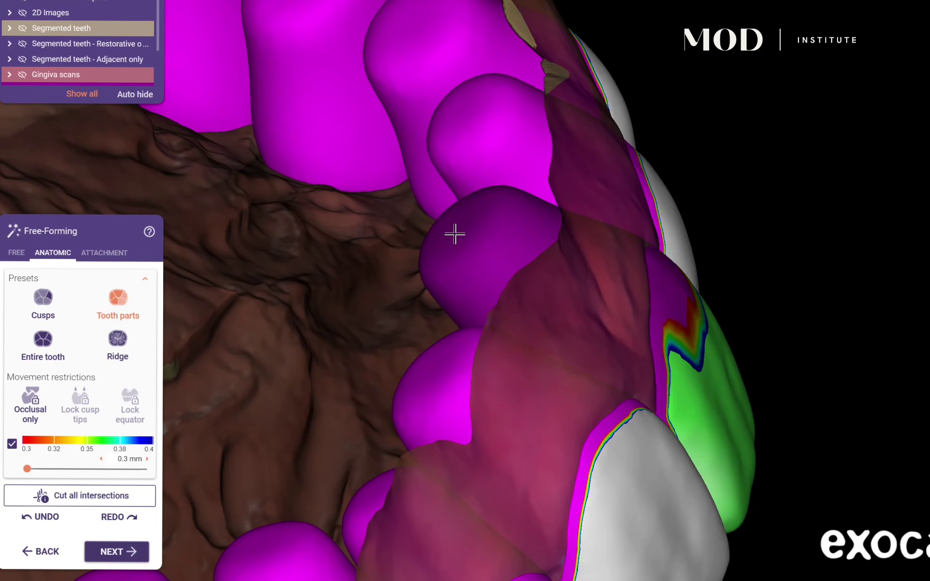
scroll(431, 378, "down", 4)
right_click_drag(431, 378, 734, 191)
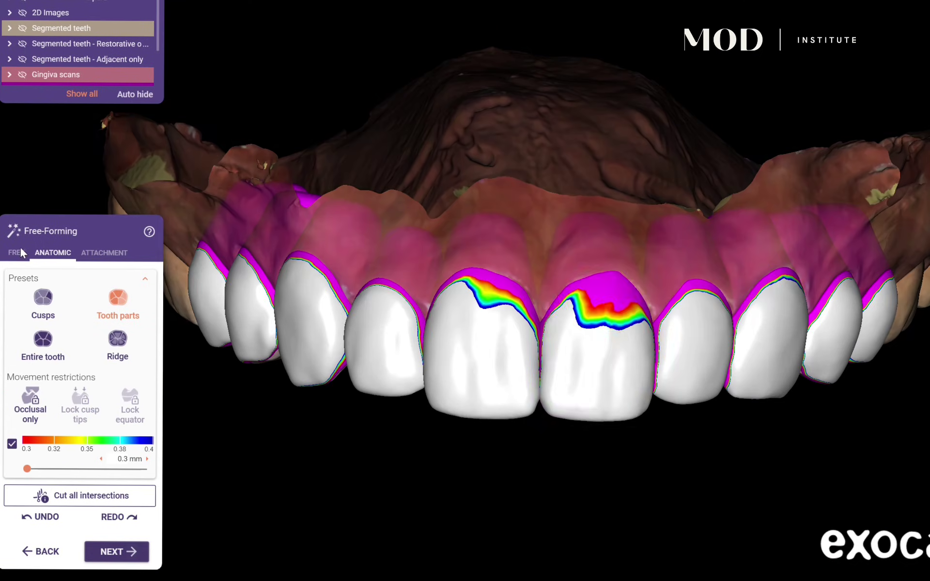
Step: Build up the thin cervical facial areas of the two upper central incisors with the free Add/Remove brush
left_click(16, 253)
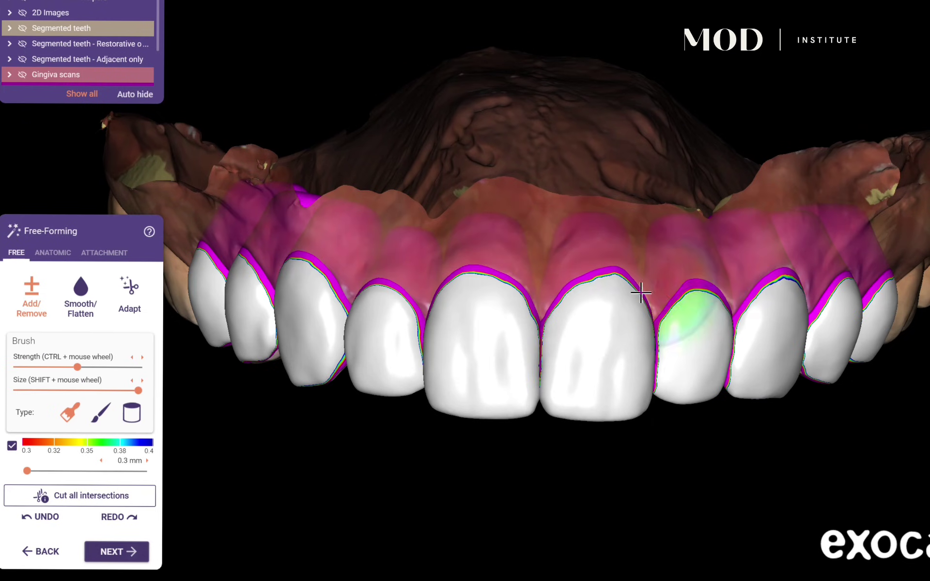
right_click_drag(601, 266, 611, 272)
scroll(567, 406, "down", 3)
scroll(714, 494, "down", 2)
right_click_drag(713, 494, 710, 453)
scroll(675, 442, "up", 3)
right_click_drag(607, 435, 568, 450)
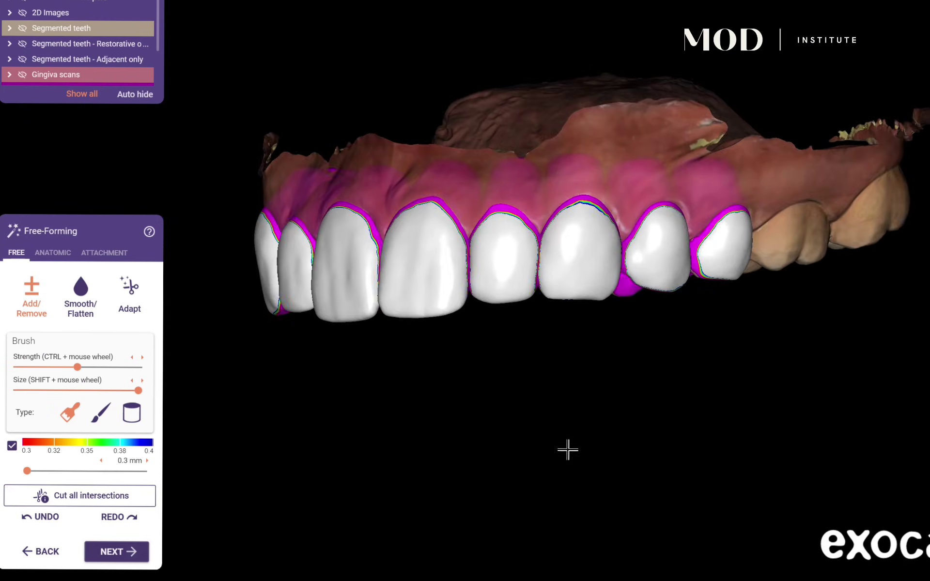
Step: Refine the upper teeth with anatomic tooth-part free-forming and check the whole arch from the front
left_click(53, 252)
right_click_drag(579, 302, 598, 367)
scroll(663, 313, "up", 2)
scroll(662, 276, "down", 5)
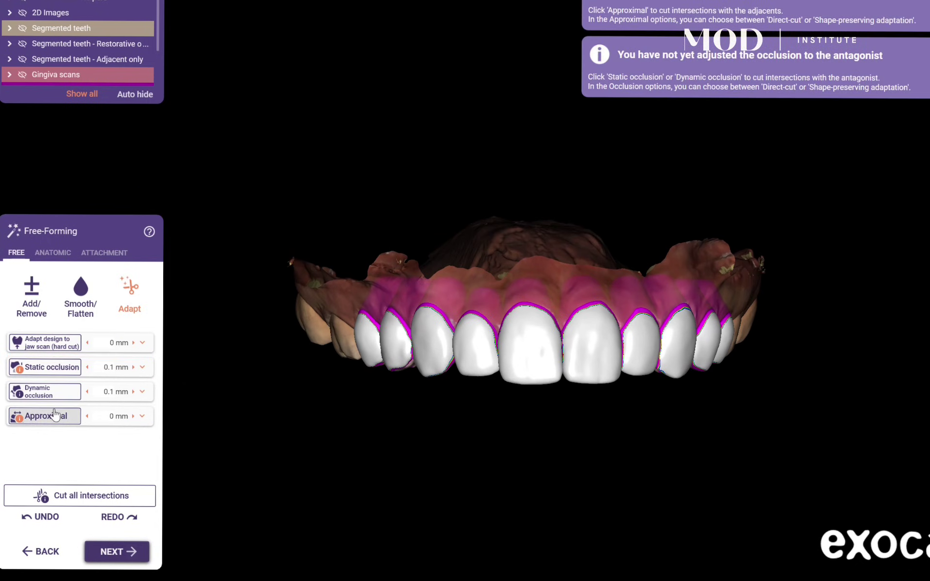
Step: Adapt the mockup to the static occlusion at 0.1 mm and overwrite the existing tooth files with the current design
left_click(57, 368)
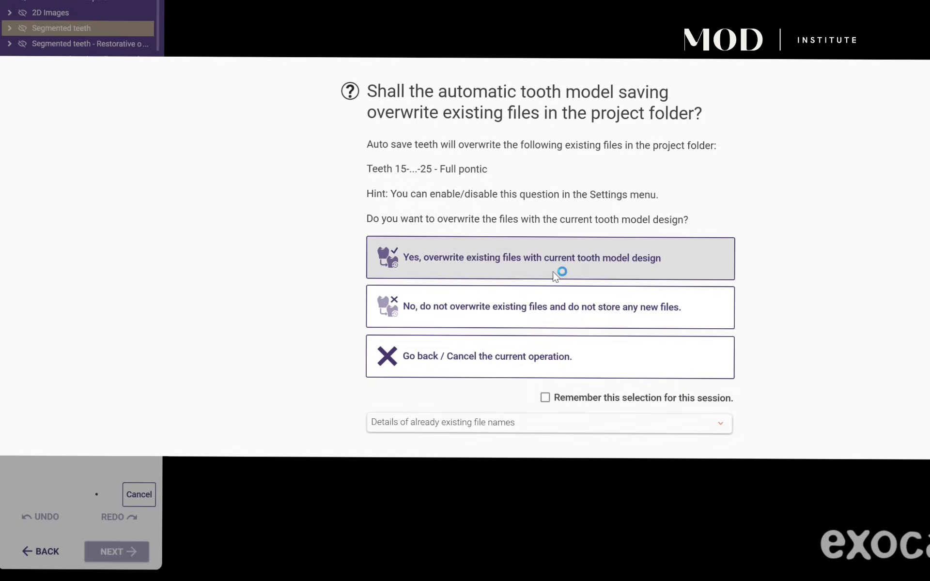
left_click(555, 275)
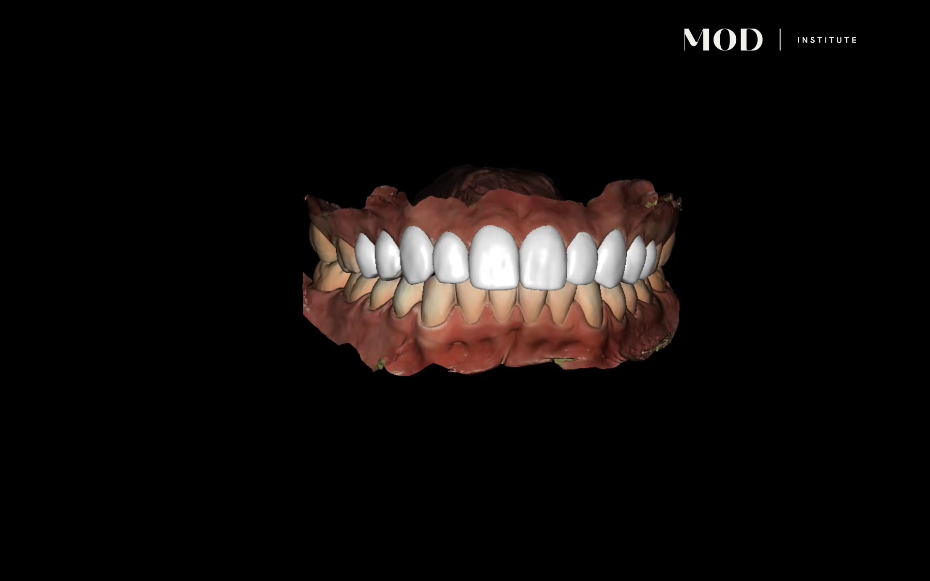